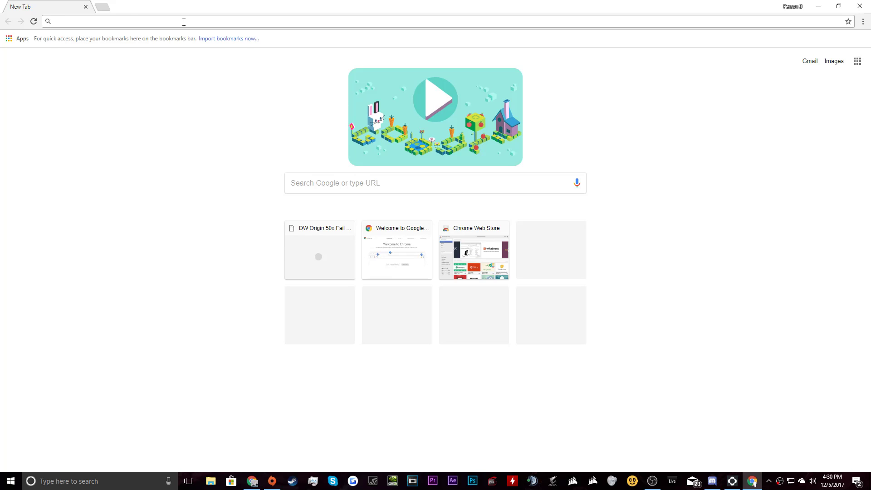
Search Google for 'autofill', then 'auto clicker' in a new tab, and return to the first tab.
type("autofill")
key("Return")
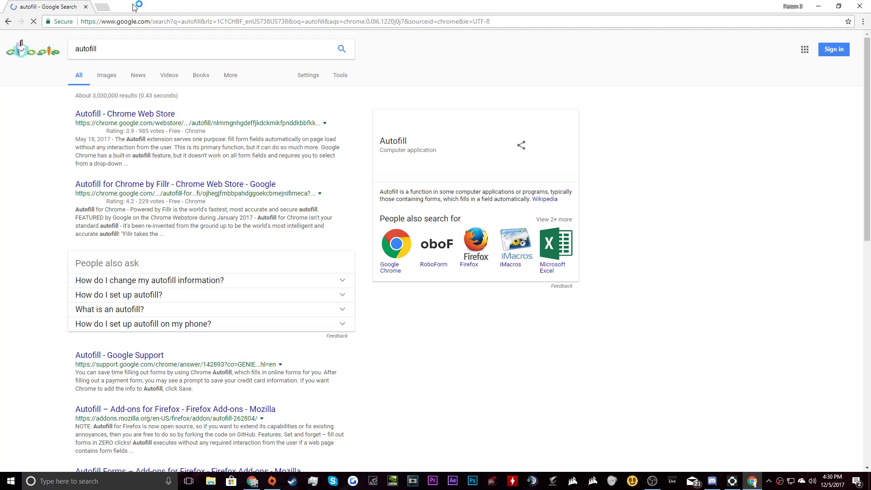
key("ctrl+t")
type("autp")
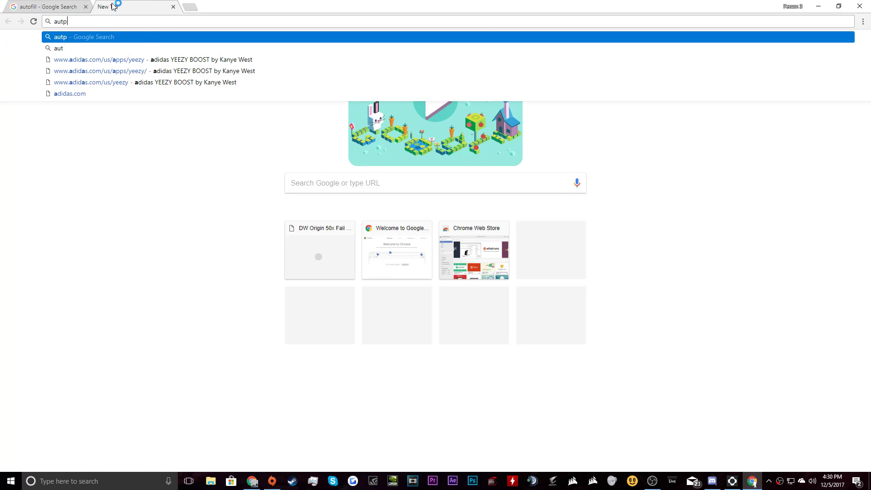
key("BackSpace")
type("o cl")
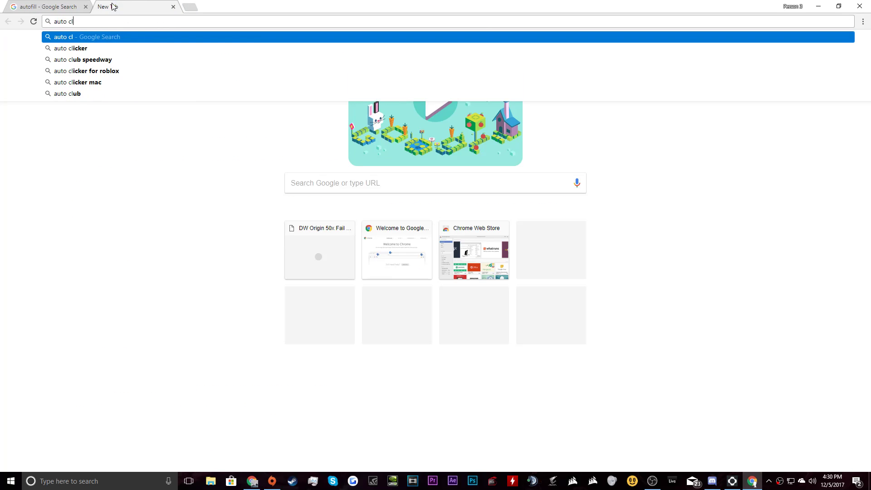
type("icker")
key("Return")
left_click(77, 6)
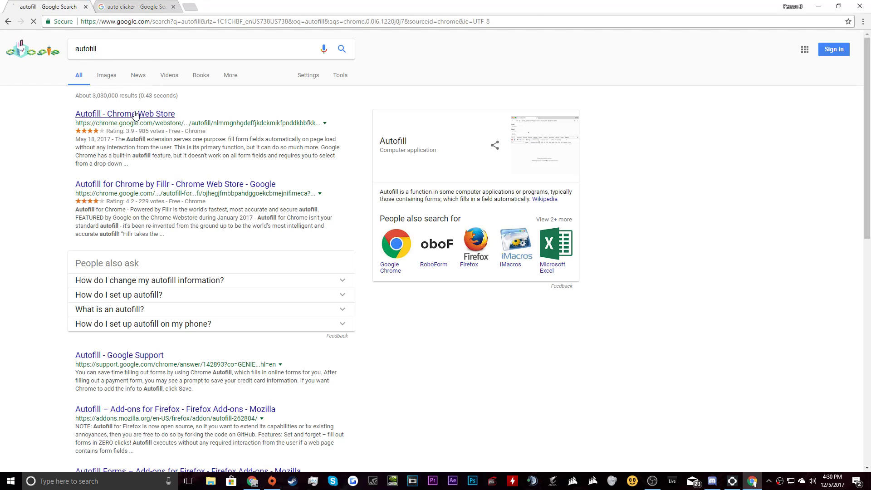
Install the Autofill and Auto Click extensions from the Chrome Web Store and close the Auto Click store page.
left_click(156, 7)
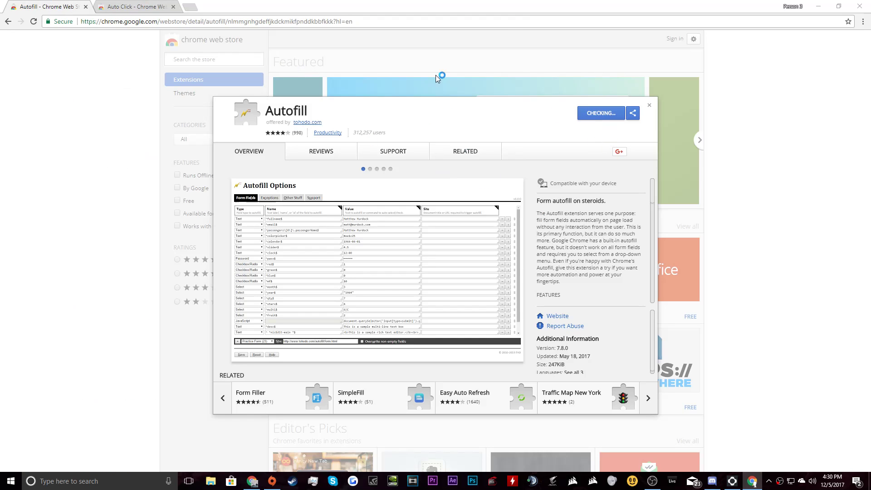
left_click(447, 108)
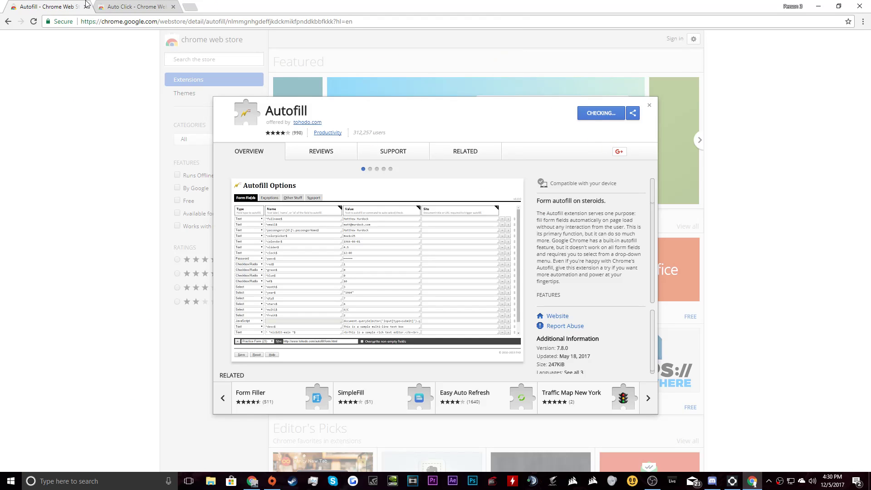
left_click(135, 5)
left_click(590, 113)
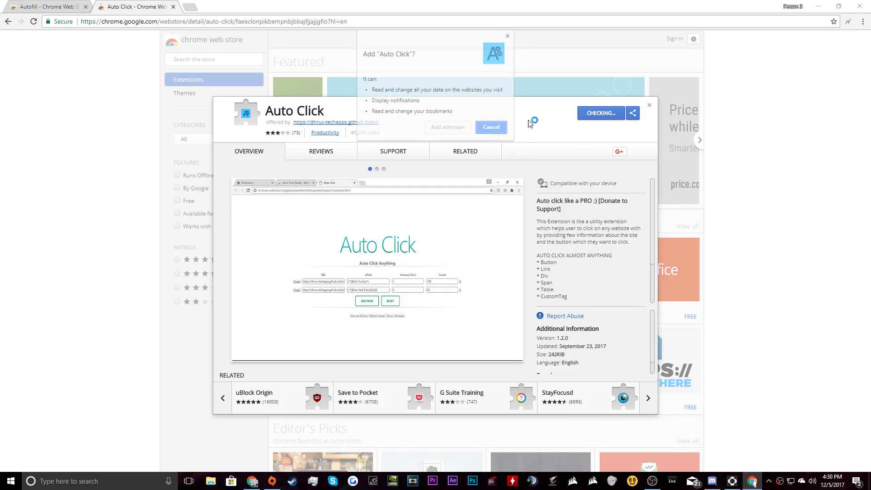
left_click(448, 127)
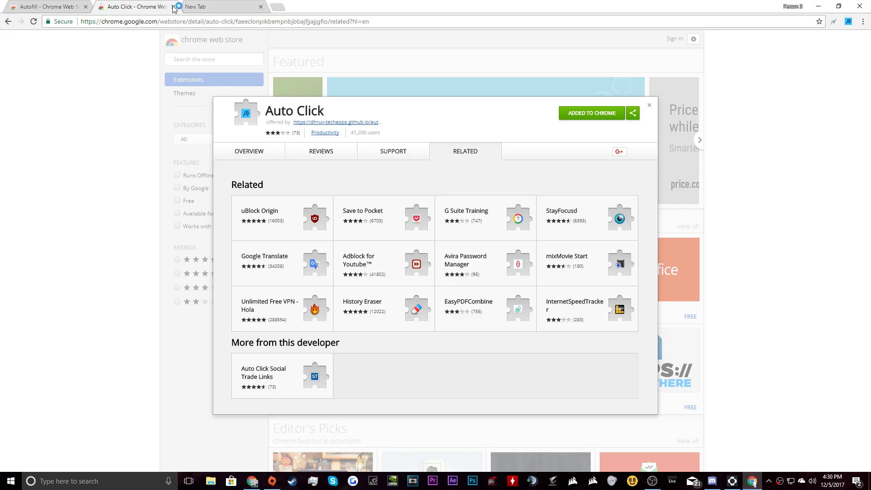
left_click(173, 6)
Close the Autofill store page and load supremenewyork.com.
left_click(86, 6)
left_click(114, 21)
type("su")
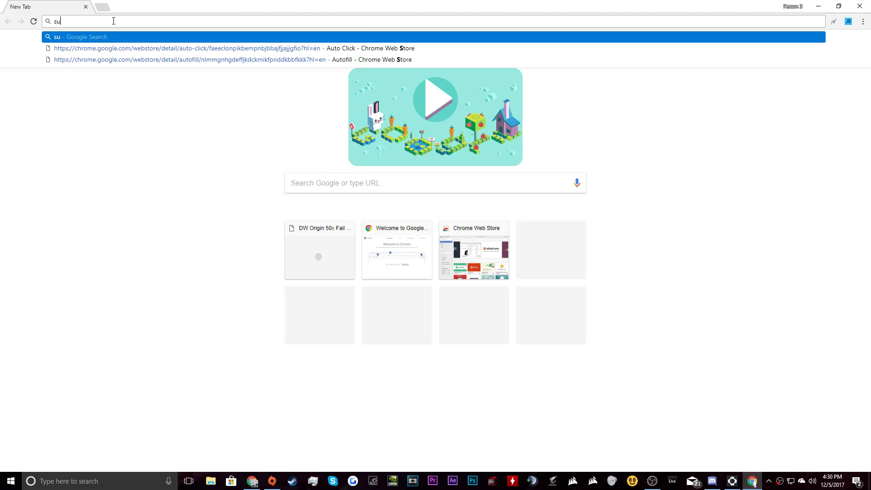
type("premenewyork.co")
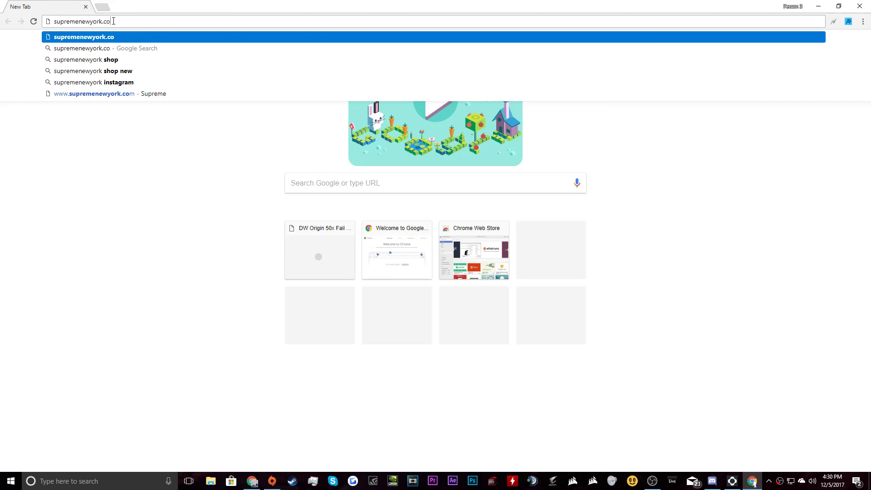
key("Return")
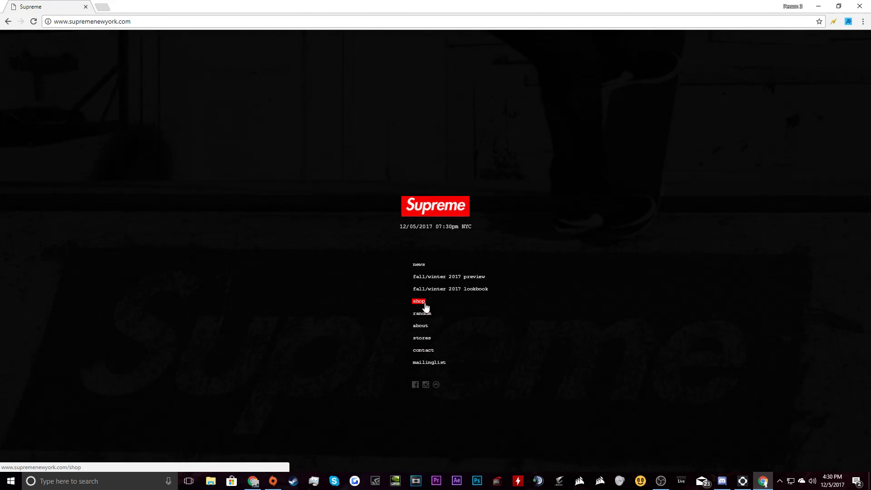
Add the blue Leather Bones Jacket in size Large to the cart from the full shop listing.
left_click(425, 303)
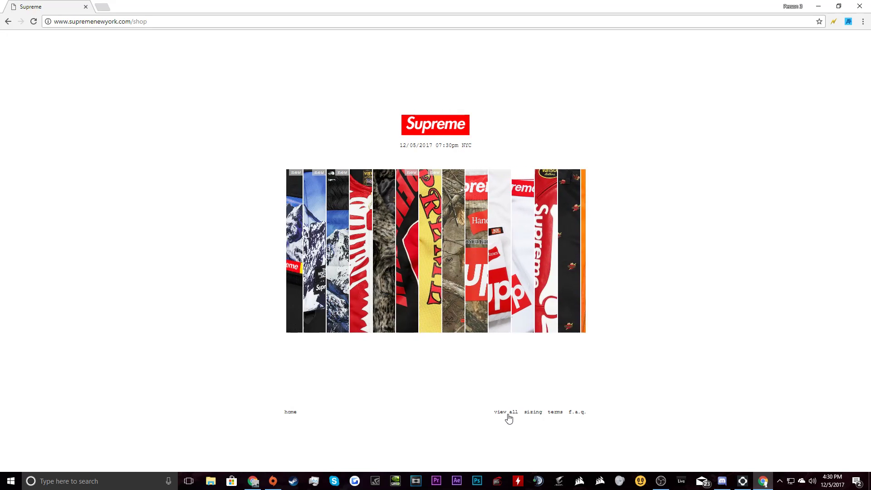
left_click(508, 415)
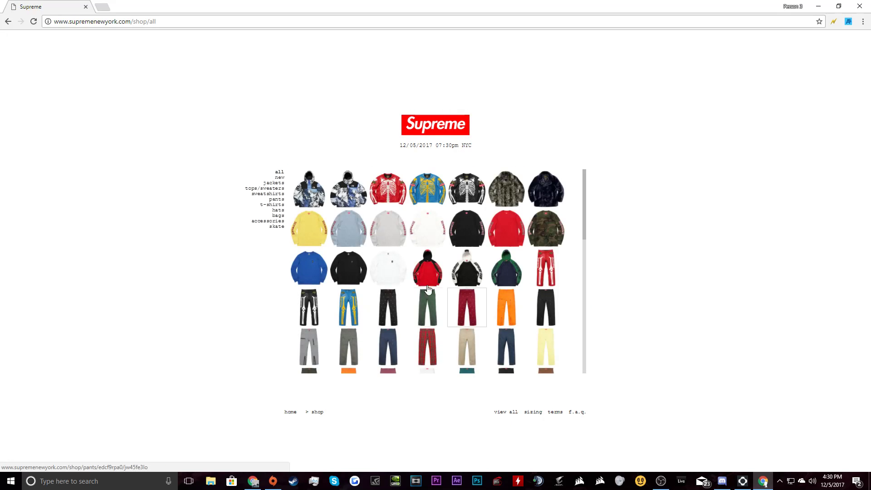
left_click(428, 189)
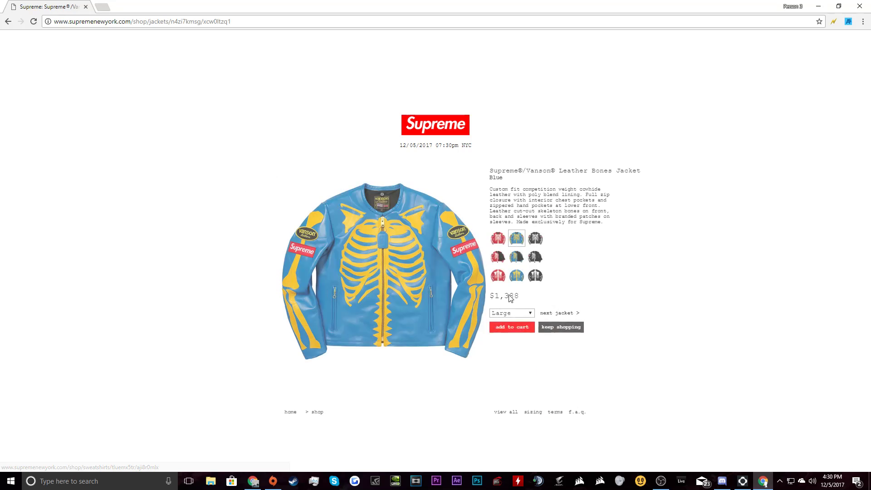
left_click(511, 314)
left_click(513, 331)
left_click(513, 327)
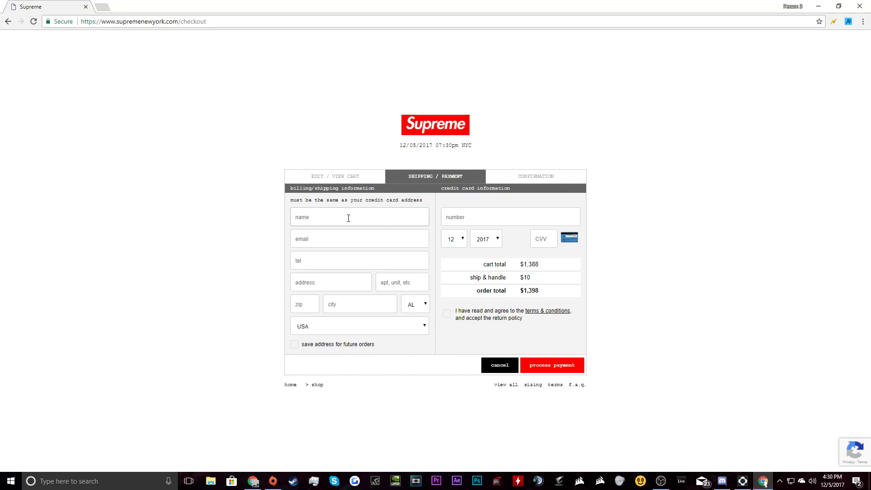
Enter the buyer's full name and e-mail address in the checkout form.
left_click(349, 218)
type("Ob")
key("BackSpace")
type("Bob Smith")
key("Tab")
key("Tab")
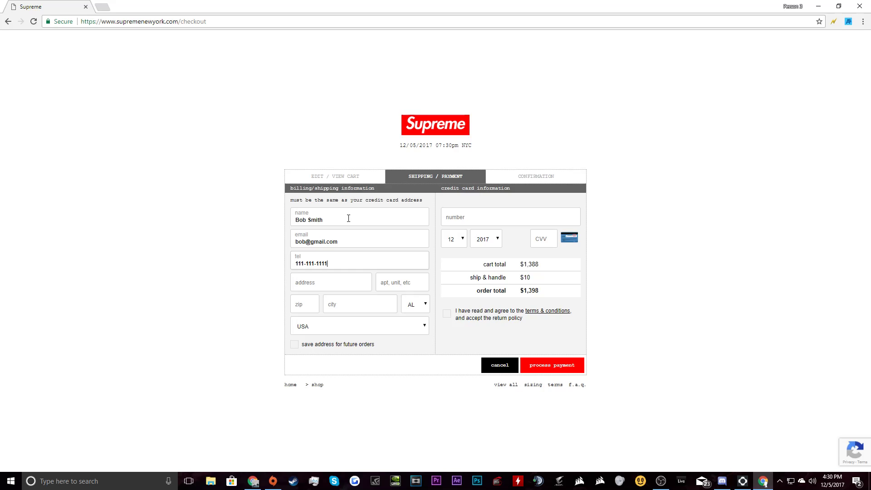
Complete the phone number, street address and zip code fields.
type("111 Test Str")
left_click(341, 262)
key("ctrl+a")
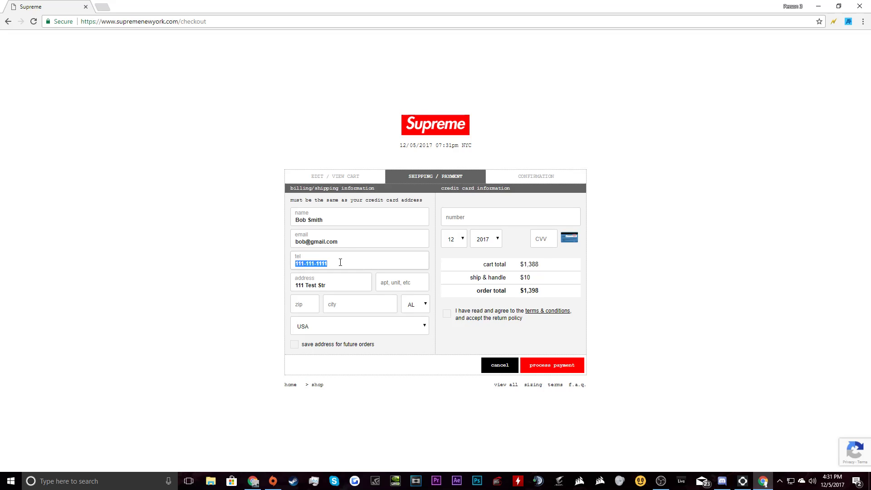
left_click(374, 268)
left_click(339, 287)
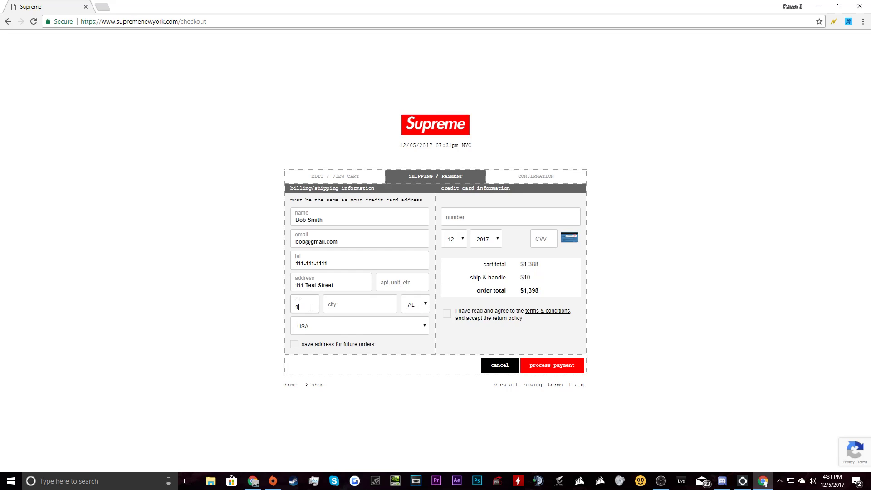
key("Tab")
key("shift+Tab")
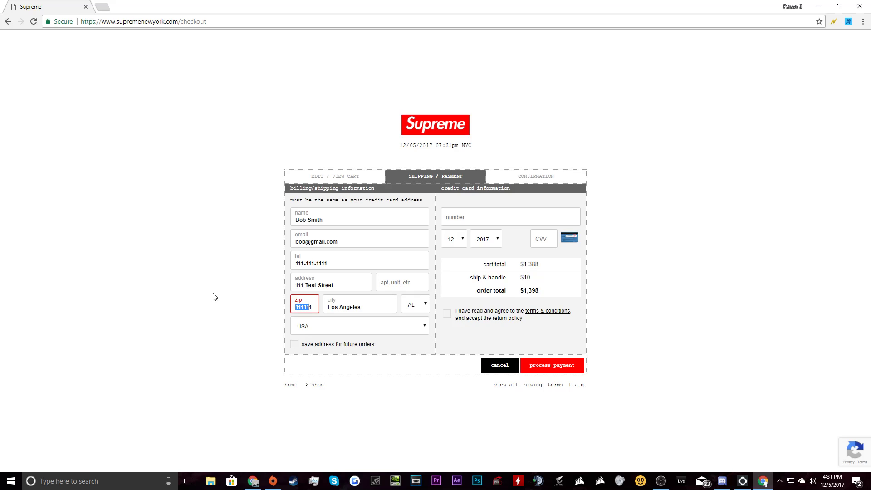
type("1")
type("0001")
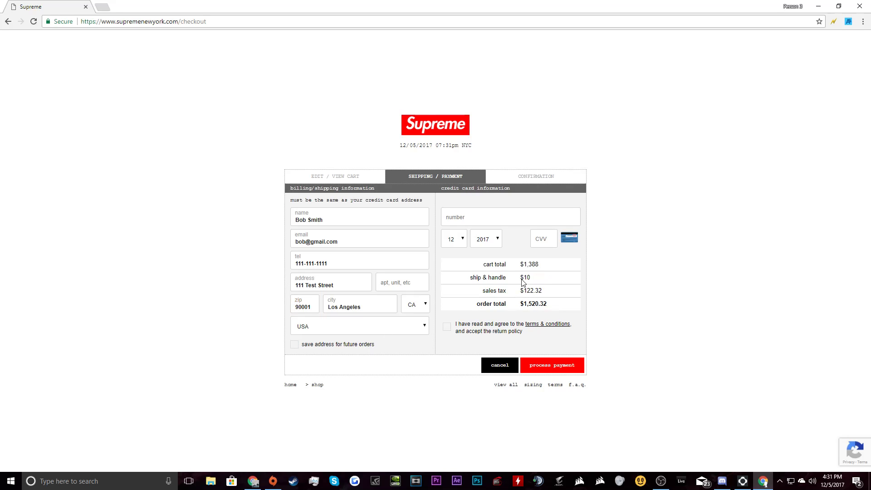
Enter a test card number and CVV, and tick the terms and conditions box.
left_click(515, 210)
type("1111111111111111")
key("Tab")
key("Tab")
key("Tab")
type("111")
left_click(459, 331)
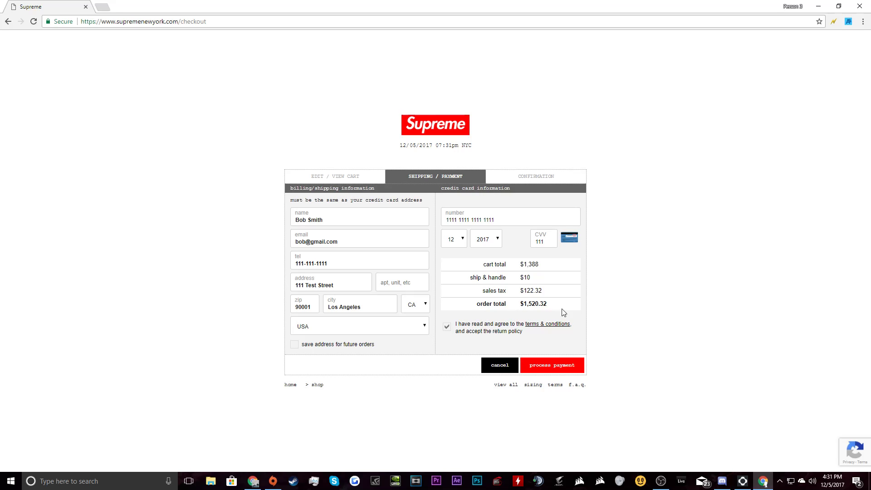
Untick the terms box, generate Autofill rules under a new profile 'Preme', and reload checkout.
left_click(447, 327)
left_click(834, 21)
left_click(156, 38)
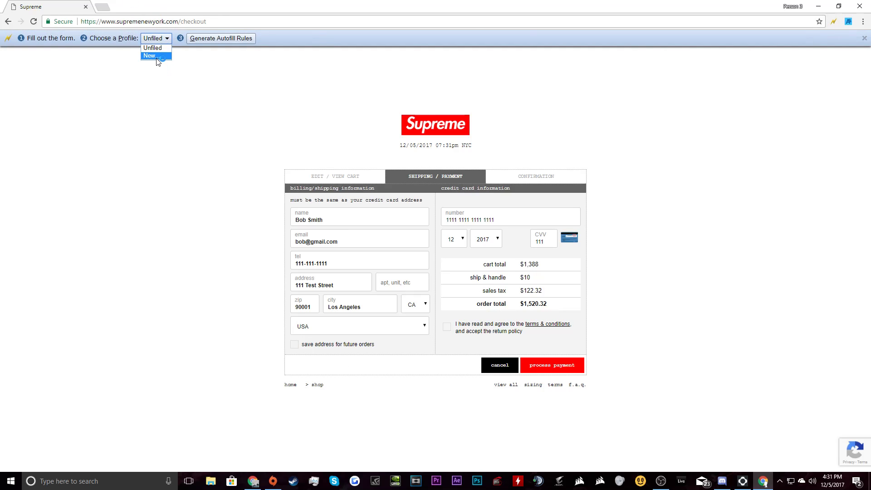
left_click(151, 55)
type("Preme")
key("Return")
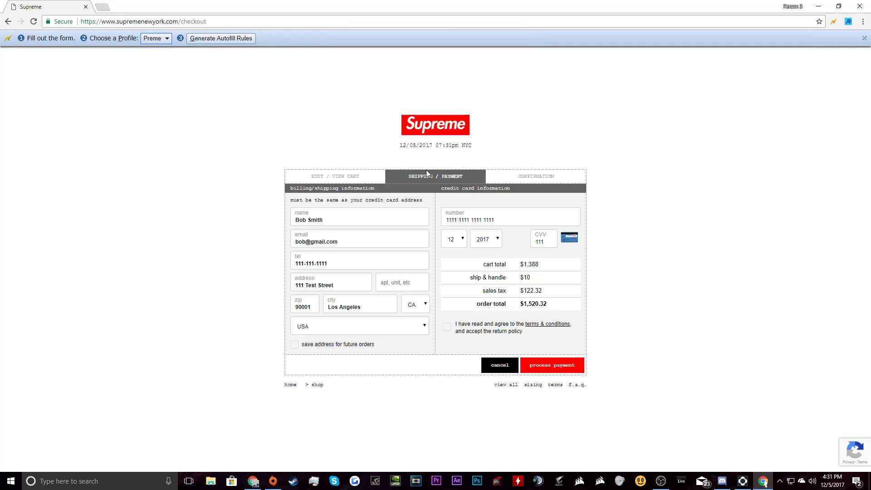
left_click(33, 22)
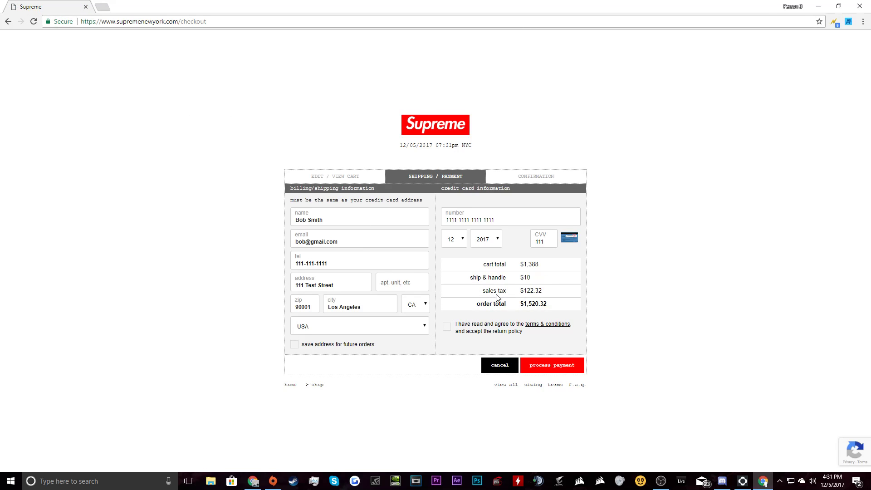
Copy the terms checkbox element's XPath from DevTools and close the inspector.
right_click(445, 328)
left_click(503, 449)
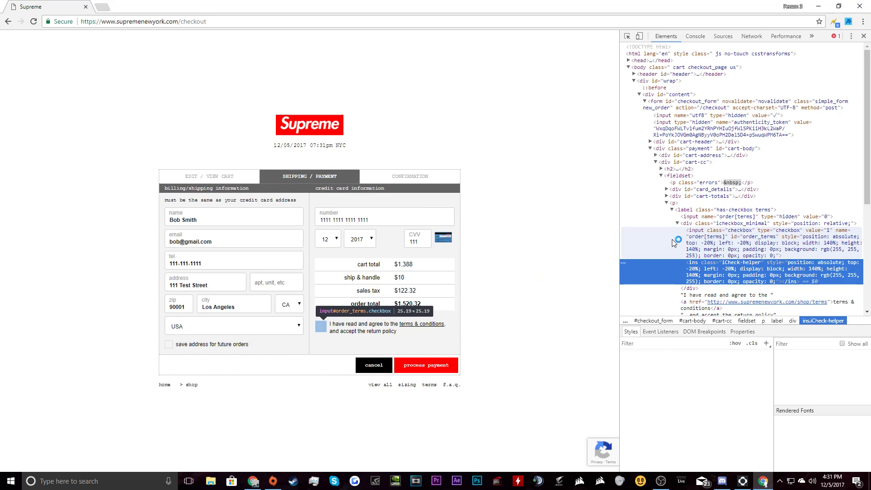
right_click(730, 271)
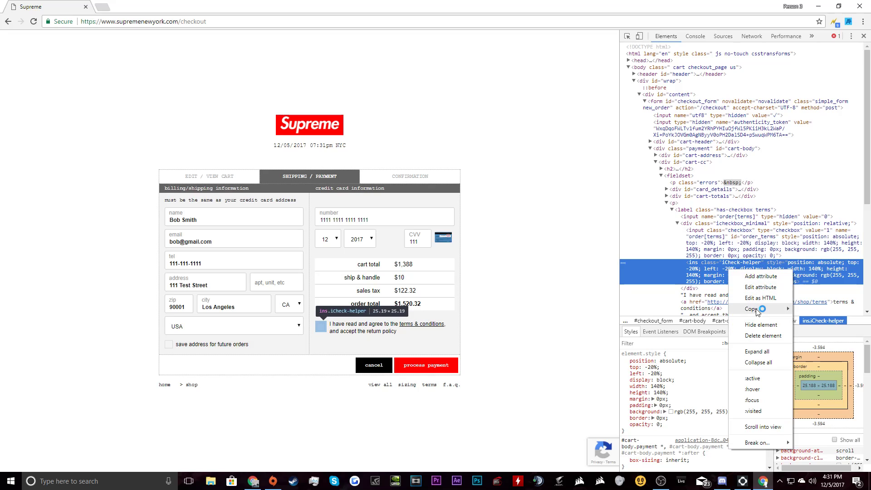
mouse_move(754, 309)
left_click(817, 332)
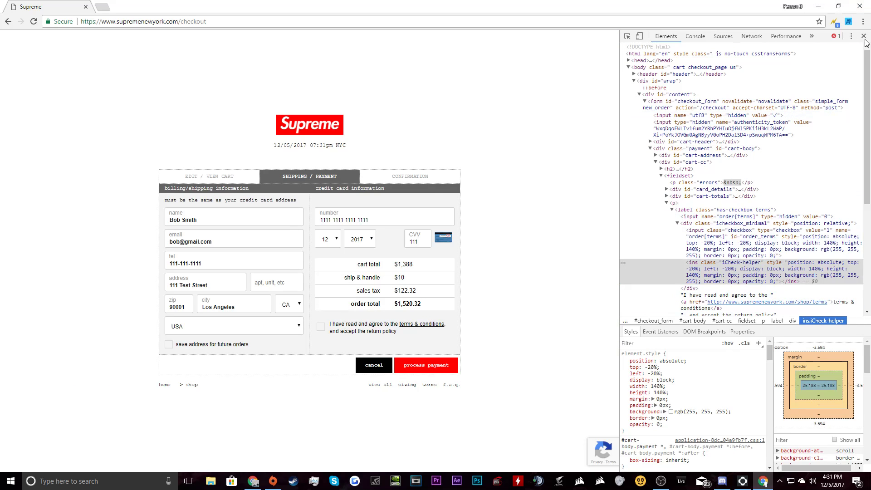
left_click(864, 36)
right_click(849, 22)
Add a new Auto Click rule with the terms checkbox XPath and the Supreme checkout URL.
left_click(827, 48)
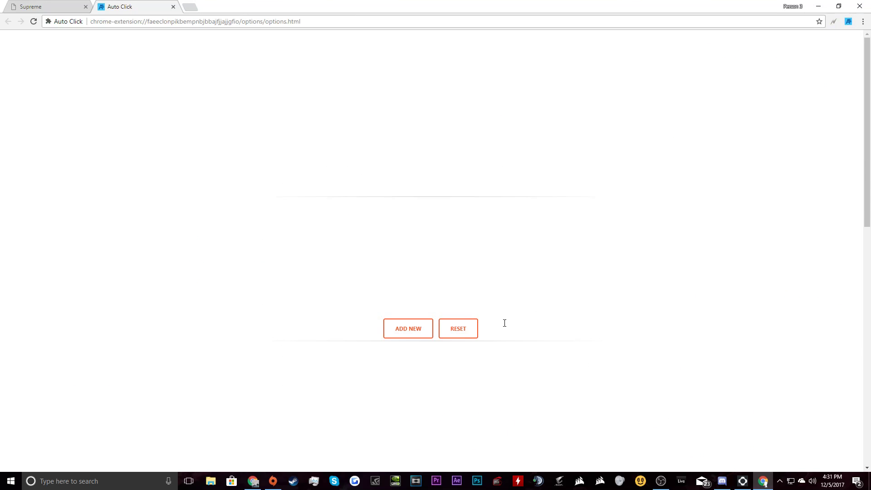
left_click(411, 328)
left_click(404, 317)
key("ctrl+v")
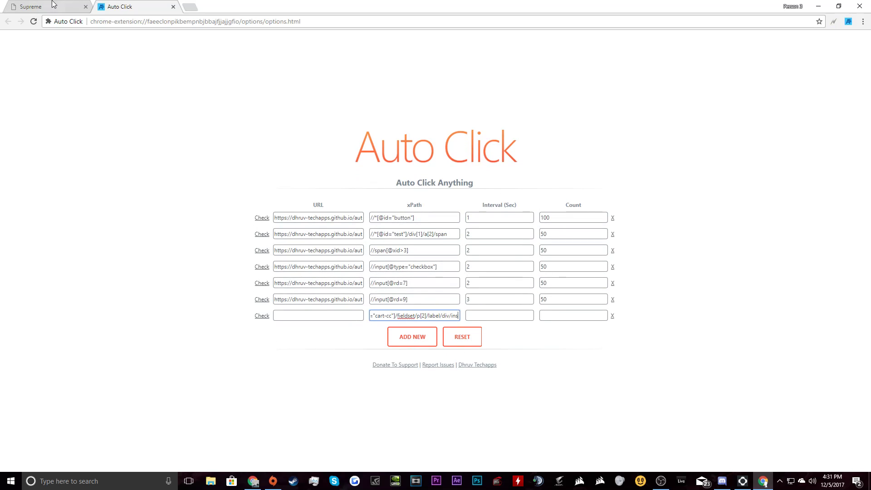
left_click(49, 6)
left_click(210, 20)
key("ctrl+c")
left_click(116, 6)
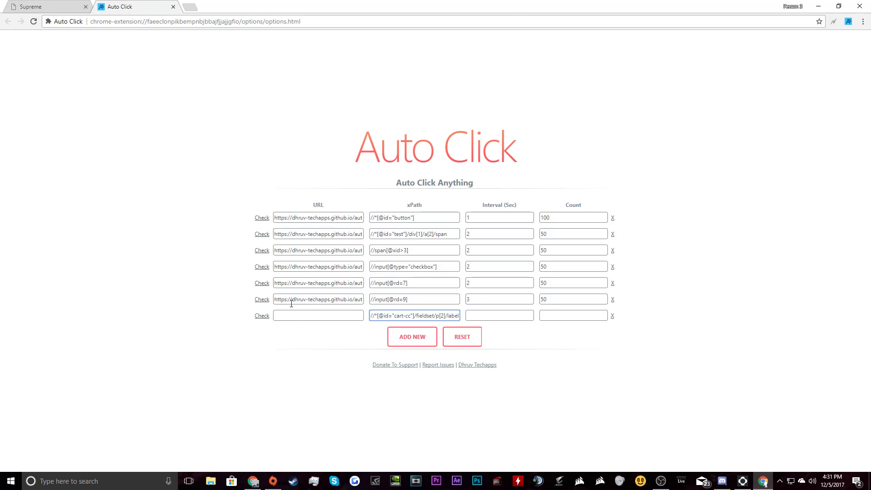
left_click(317, 316)
key("ctrl+v")
Set the rule's Interval and Count to 1 and close the options tab.
left_click(490, 316)
type("1")
left_click(584, 316)
type("1")
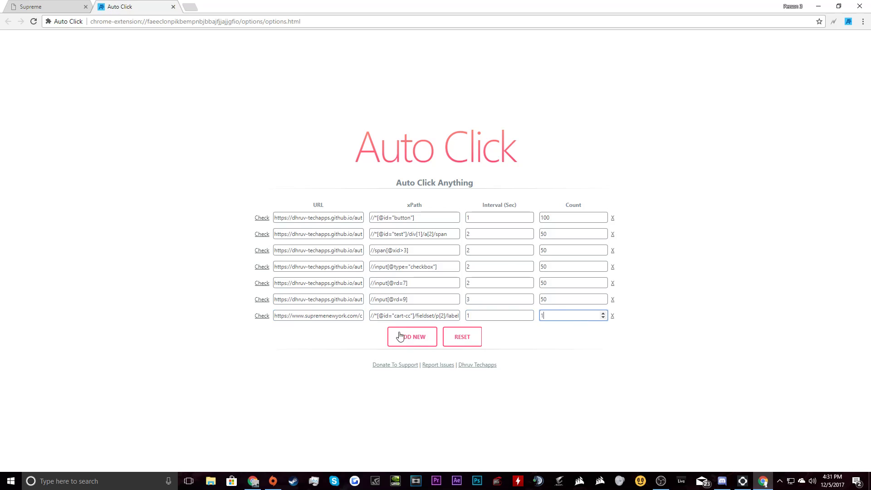
left_click(174, 7)
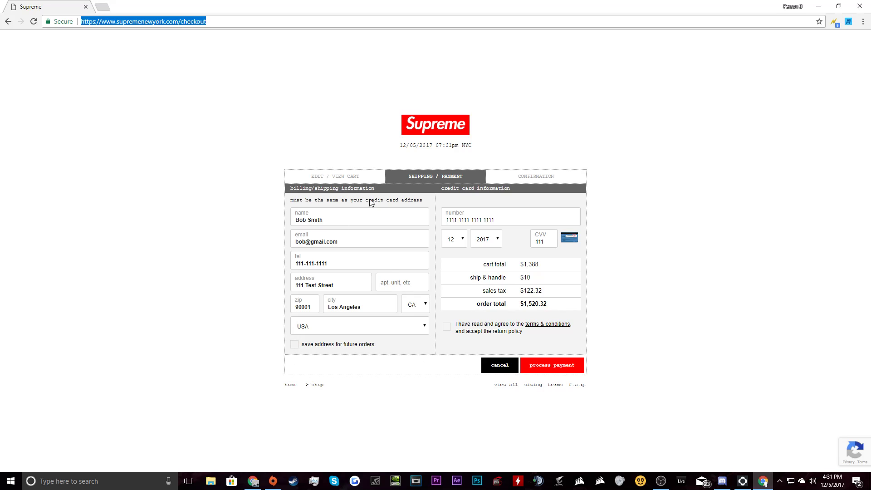
Remove the jacket from the cart, then browse all items and the new items category.
left_click(438, 129)
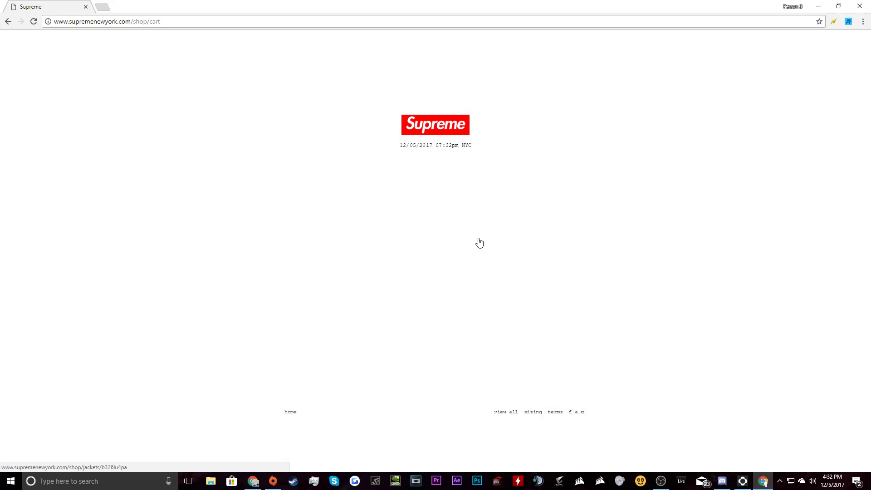
left_click(482, 214)
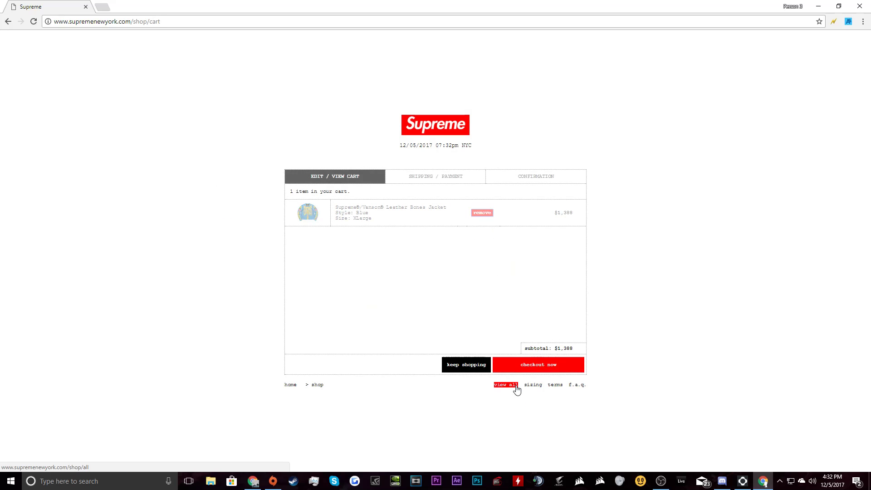
left_click(508, 412)
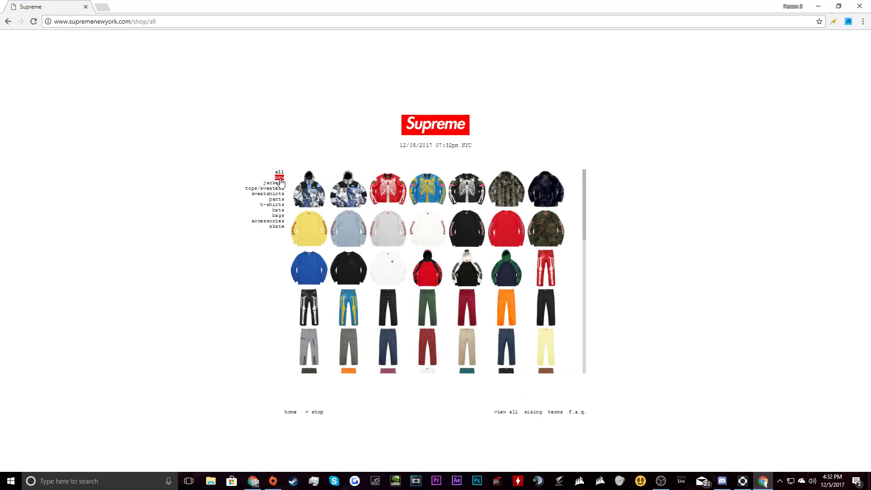
left_click(280, 178)
Search for gmail in a new tab and open the Gmail result.
left_click(102, 7)
type("gmail")
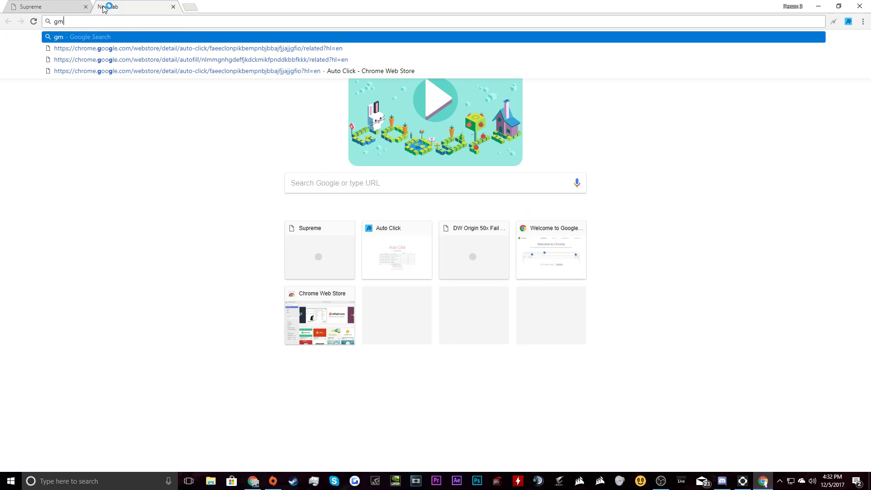
key("Return")
left_click(108, 112)
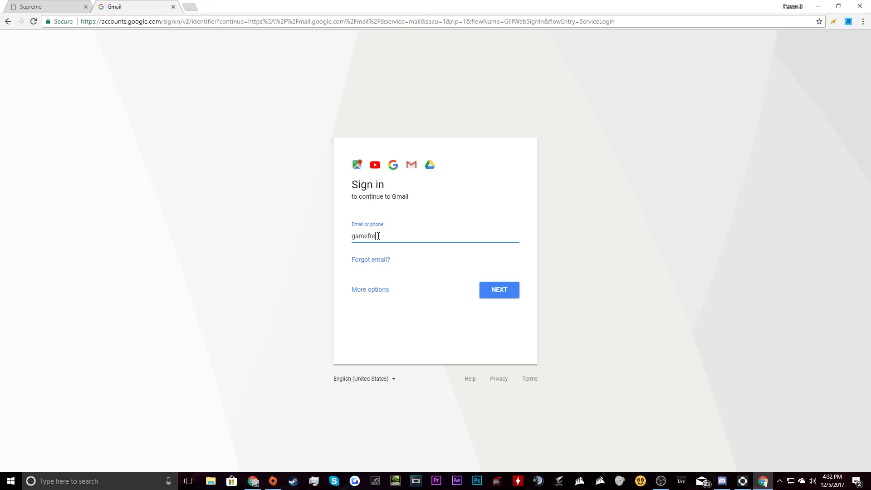
Attempt to sign in with the first account's e-mail and password, which fails.
key("ctrl+BackSpace")
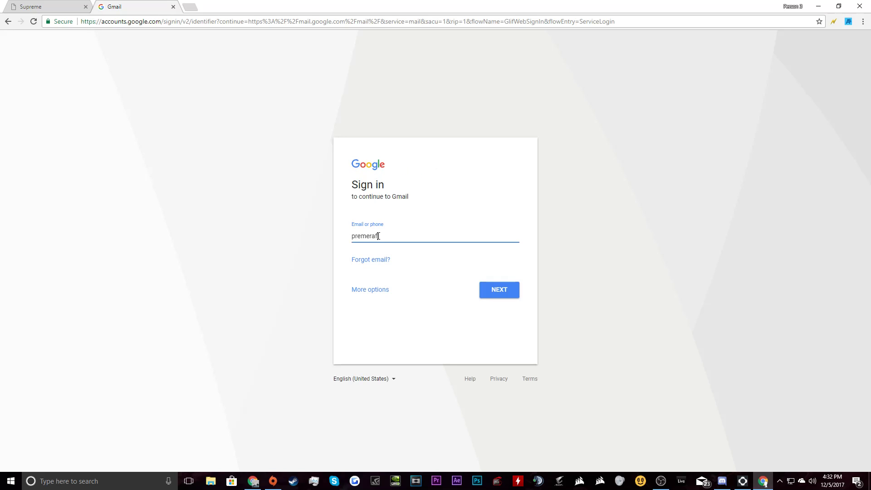
key("Return")
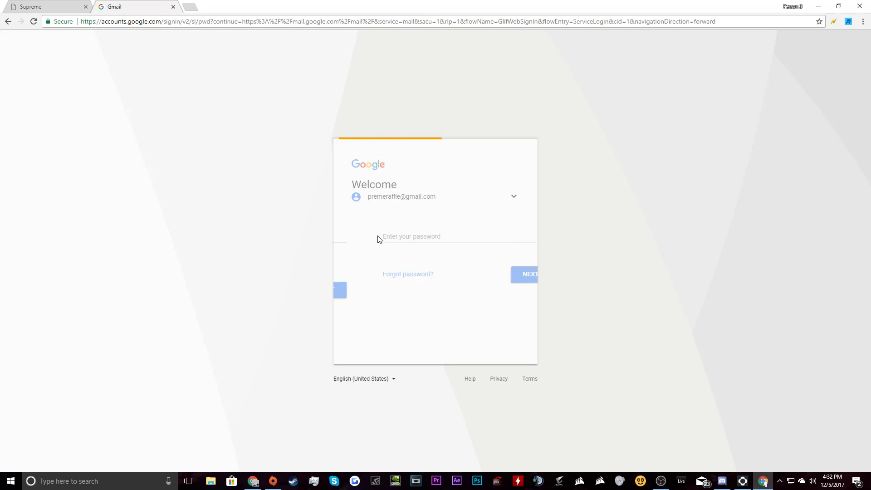
type("•••")
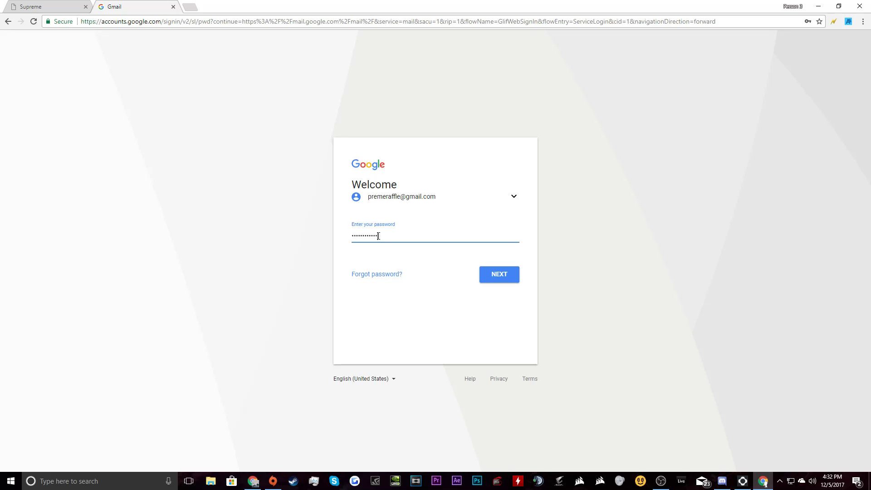
key("Return")
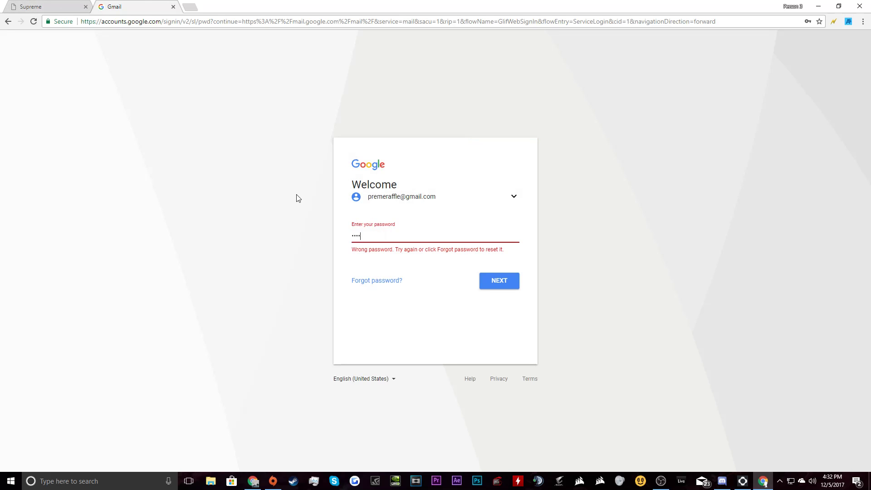
key("Return")
type("••••••••••••")
key("Return")
Sign in with a different Google account and password, then close the Gmail tab.
left_click(514, 198)
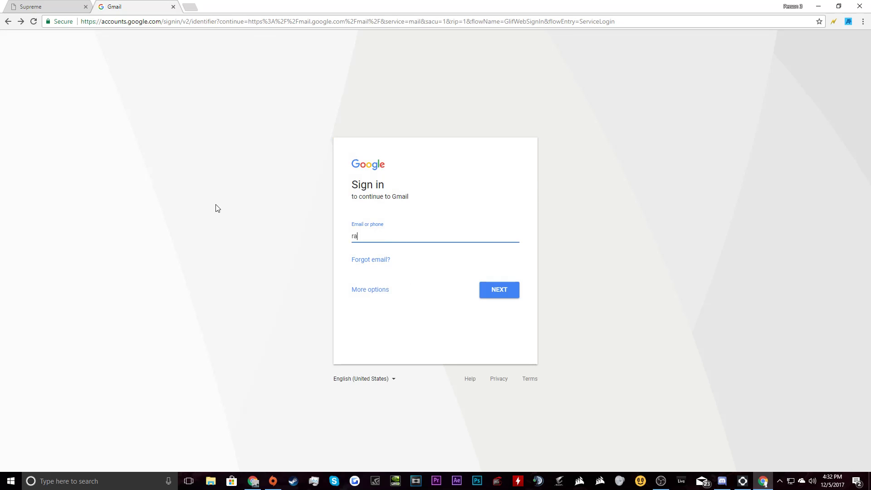
key("Return")
type("•••")
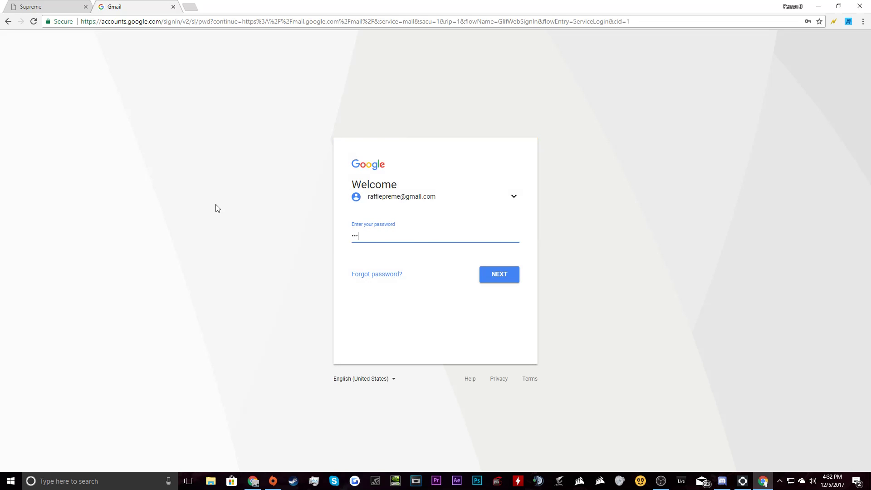
type("••••••••••")
key("Return")
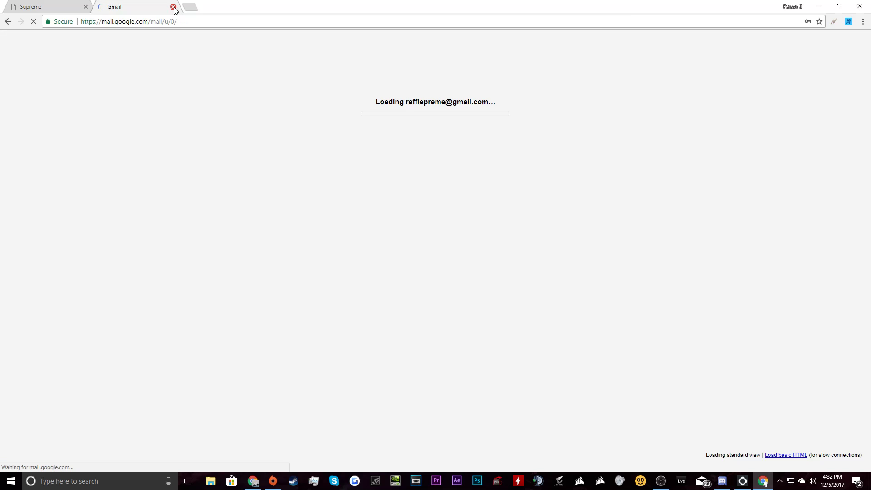
left_click(174, 8)
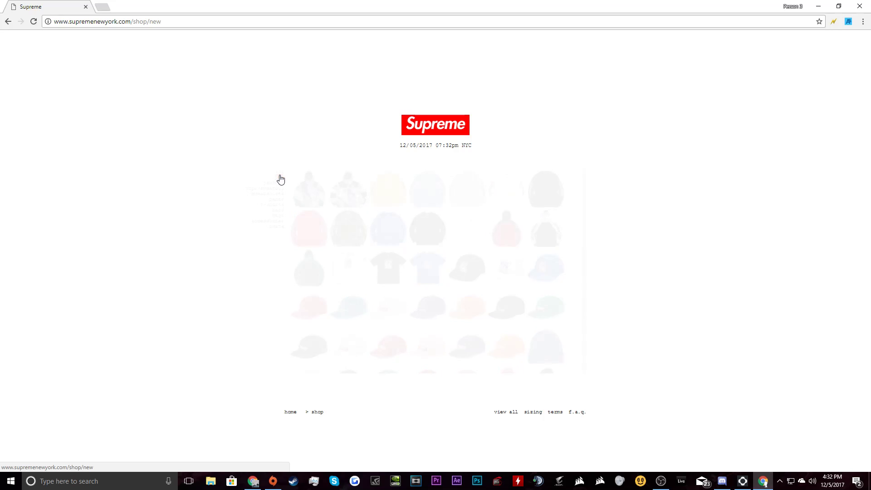
Add the blue leather Bones jacket in a chosen size to the cart and proceed to the auto-filled checkout.
left_click(279, 172)
left_click(280, 172)
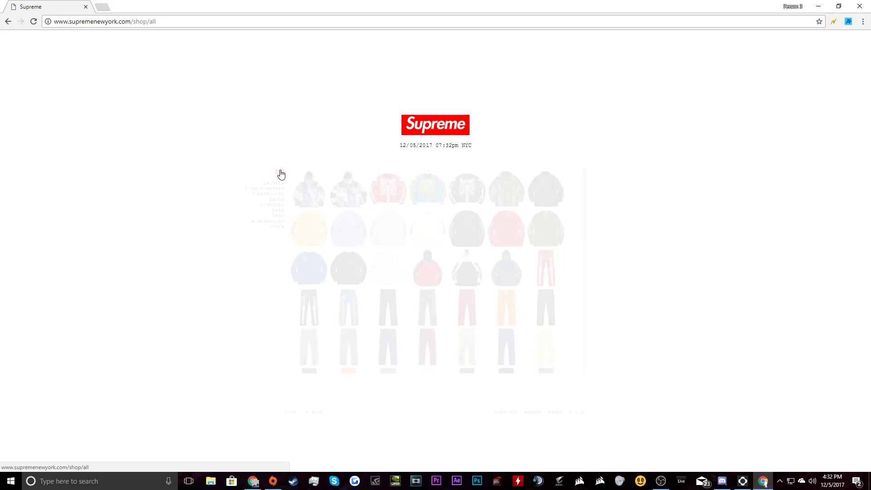
left_click(426, 195)
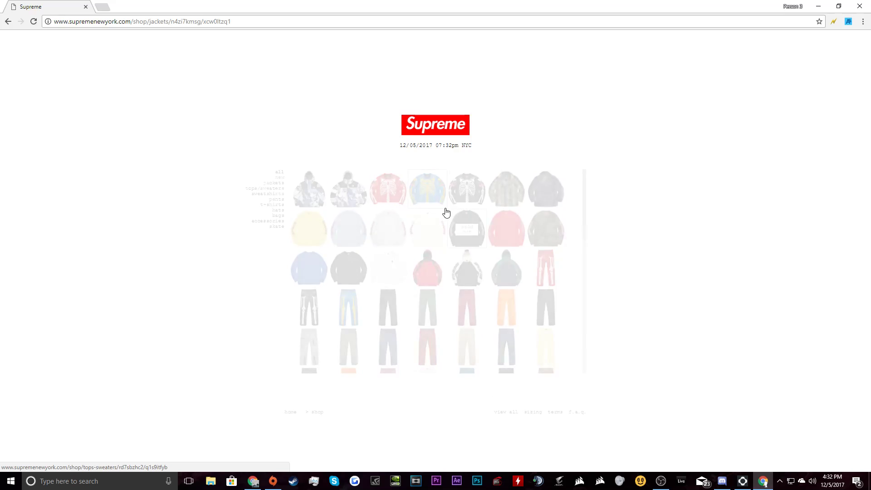
left_click(518, 313)
left_click(511, 326)
left_click(517, 328)
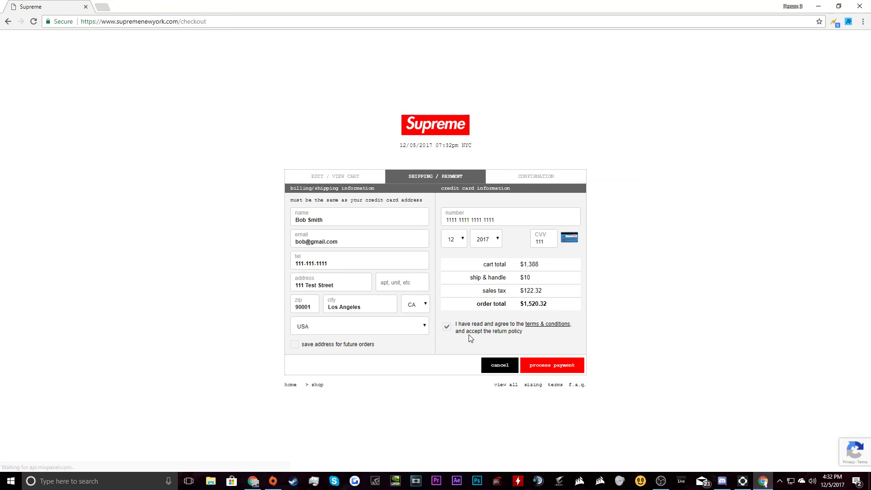
left_click(449, 331)
Submit the $1,520.32 payment, then select the card number flagged as invalid.
left_click(544, 371)
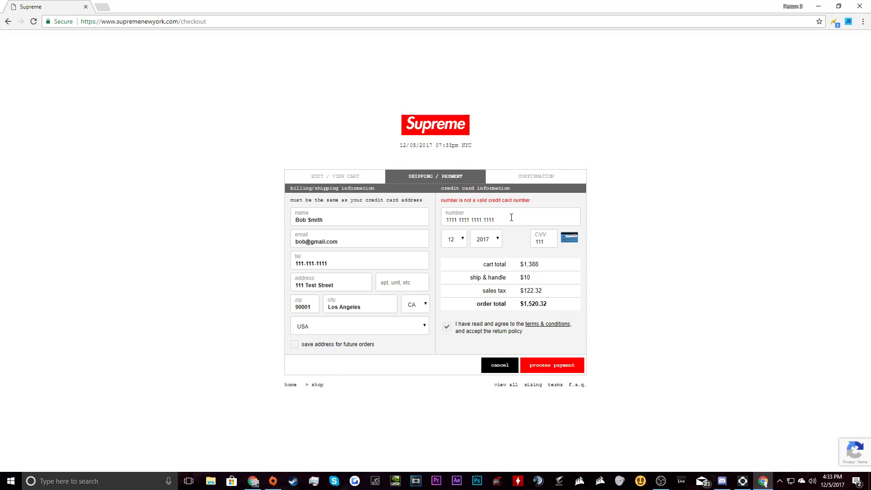
left_click_drag(511, 218, 411, 218)
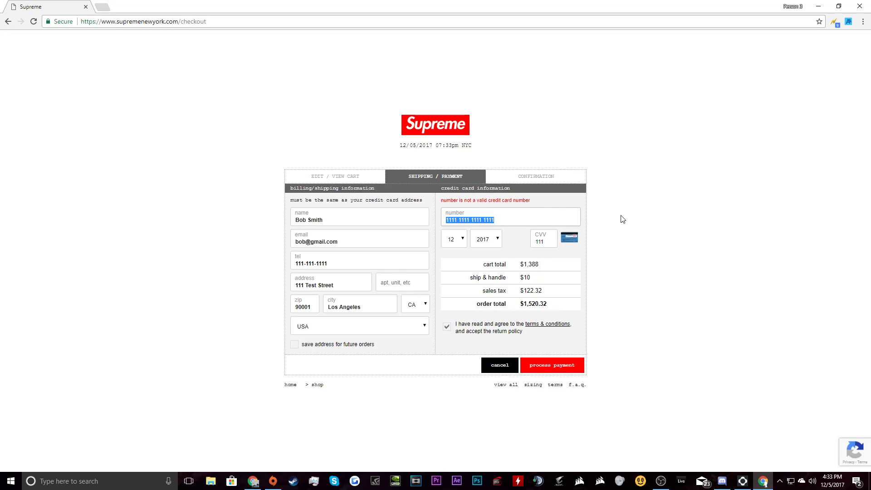
left_click(705, 215)
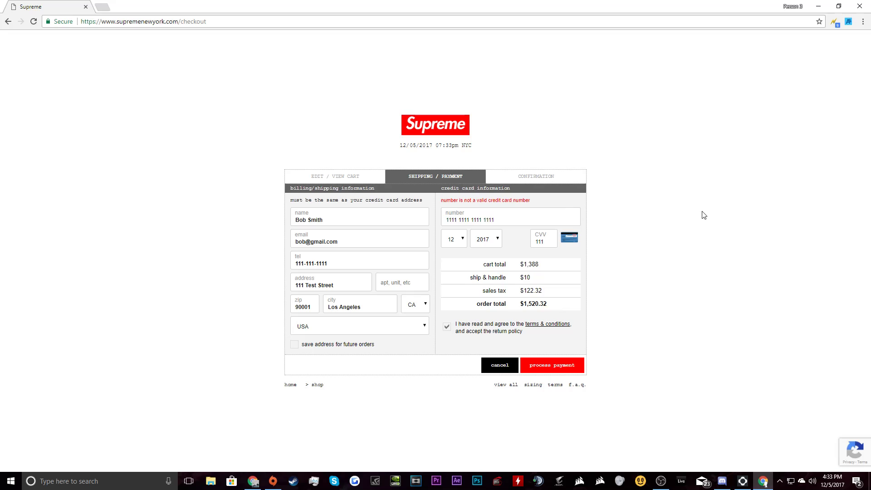